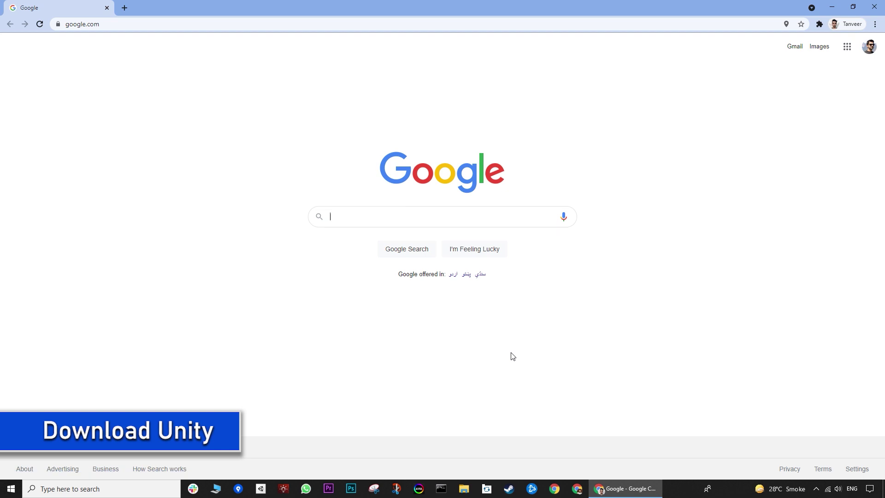
type("Unit")
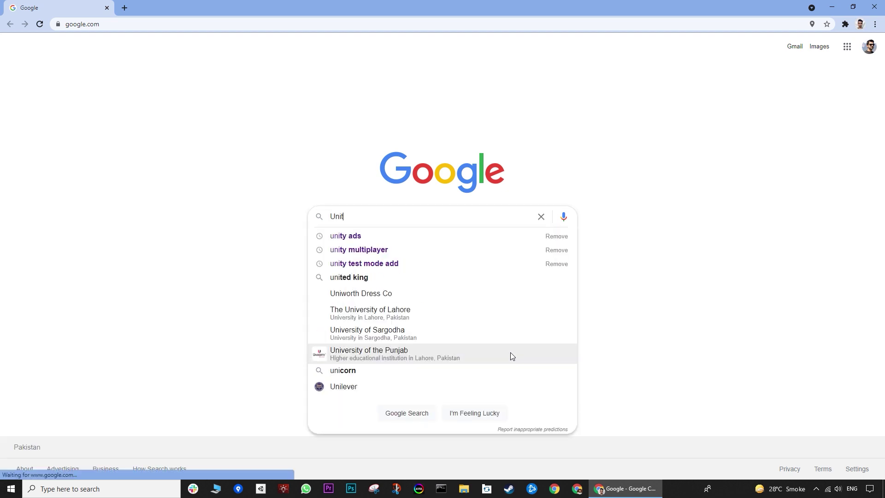
type("y3d")
Step: Run the Google search for Unity3d
key("Return")
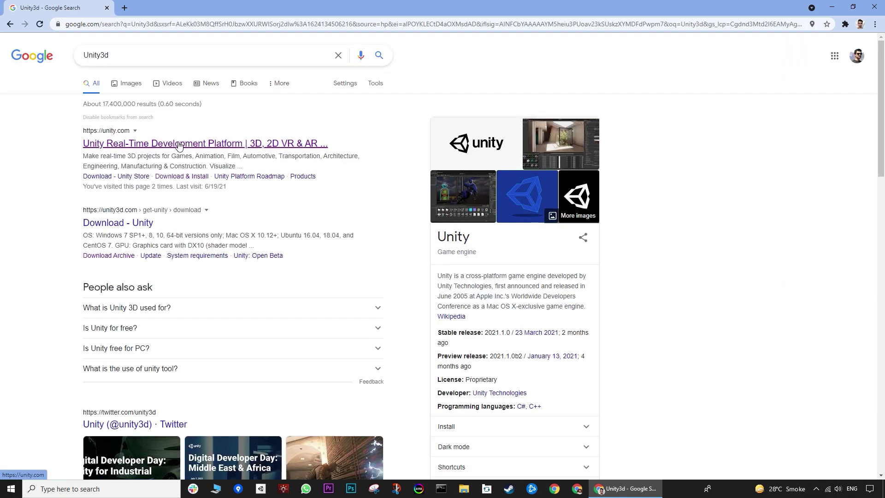
Step: Open the official unity.com site and its Developer tools page
left_click(179, 144)
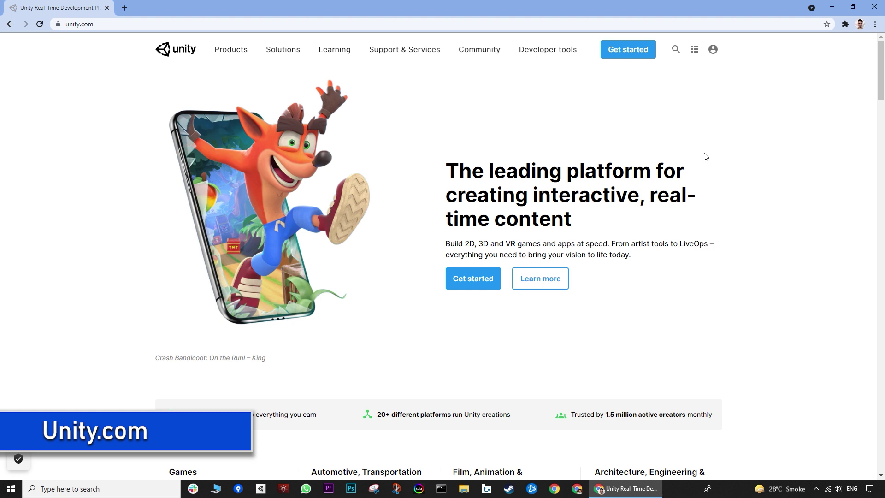
mouse_move(547, 50)
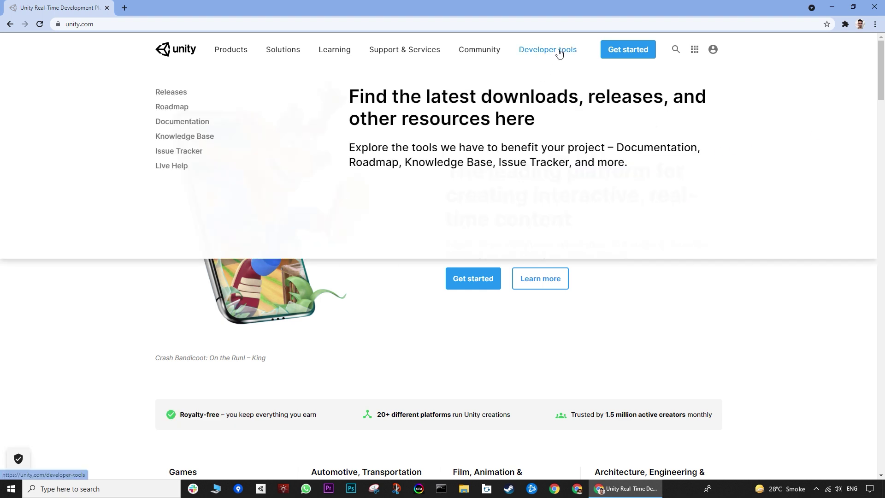
left_click(558, 51)
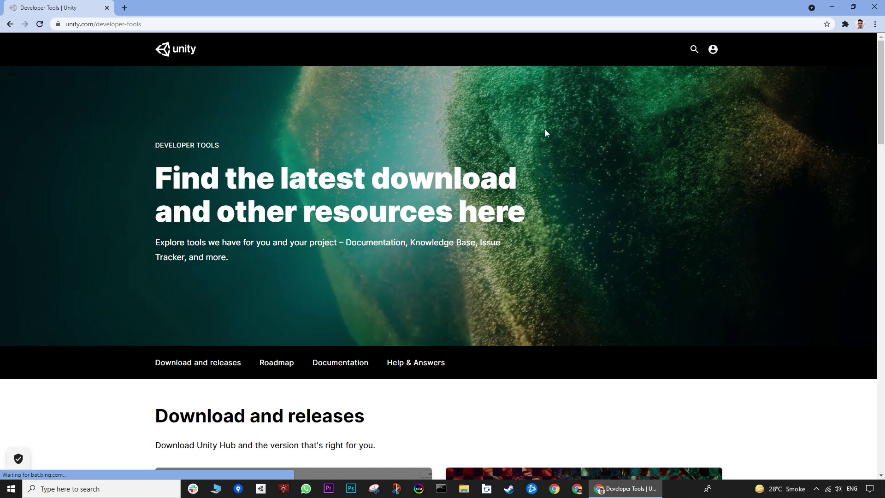
scroll(429, 250, "down", 3)
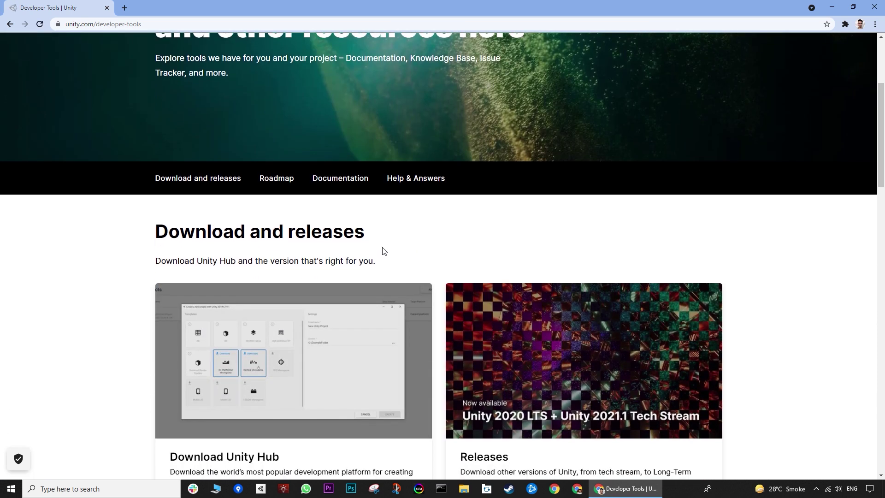
scroll(291, 256, "down", 2)
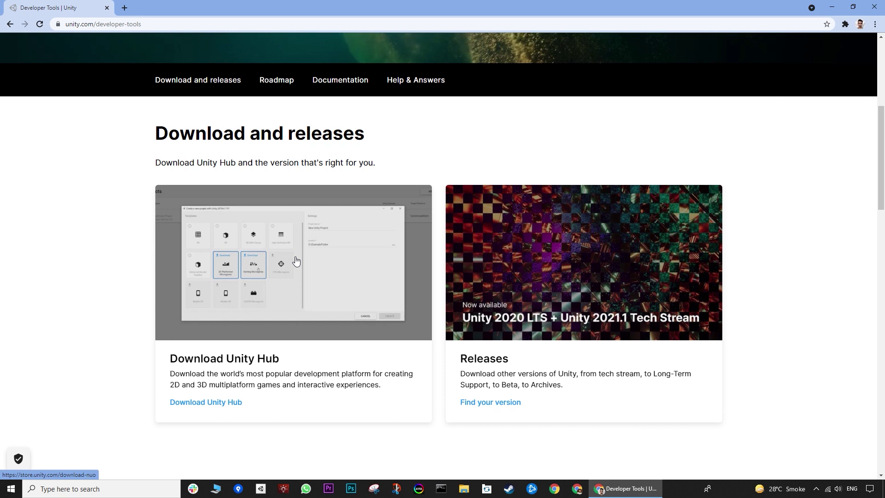
scroll(276, 283, "down", 1)
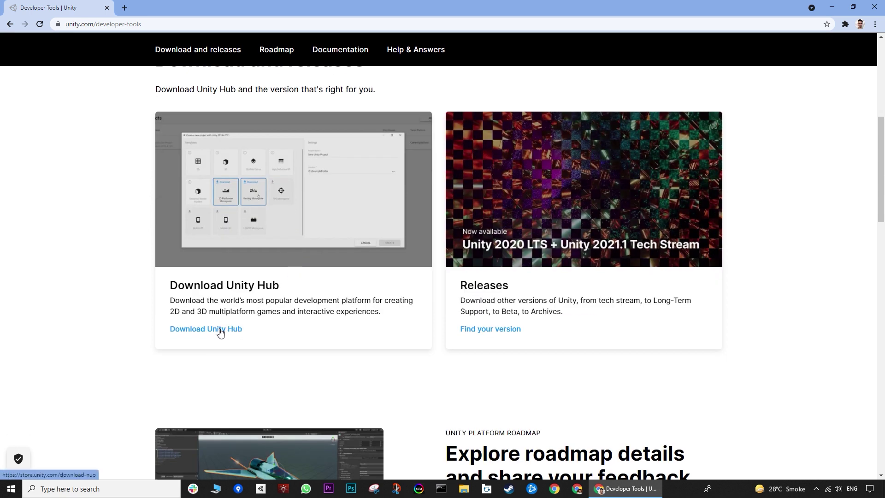
Step: Follow Download Unity Hub and highlight the first-time and returning user descriptions
left_click(235, 333)
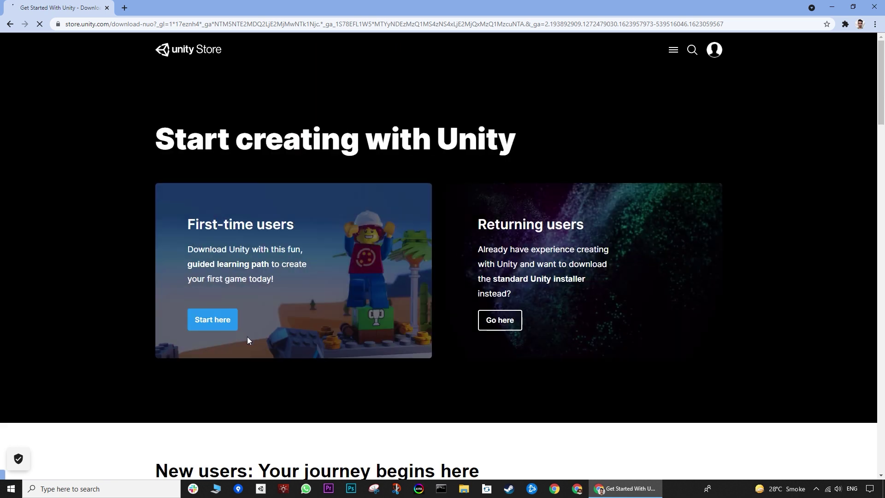
left_click_drag(187, 255, 272, 284)
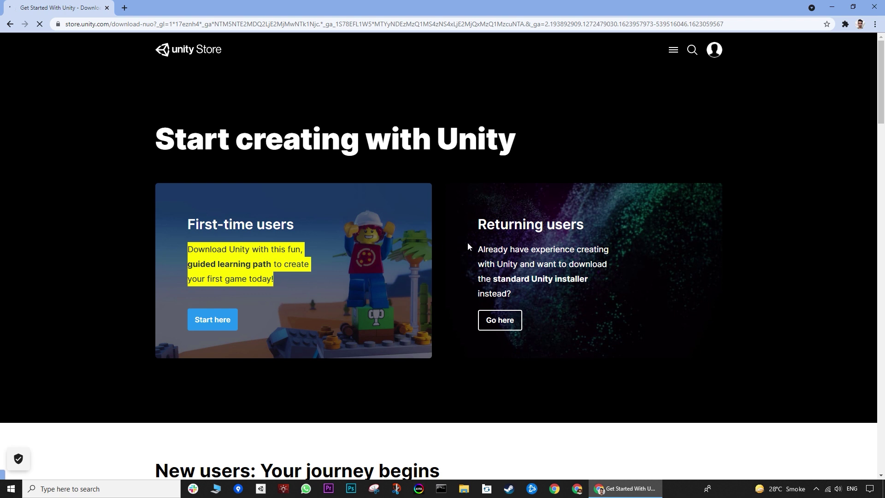
left_click_drag(477, 250, 540, 298)
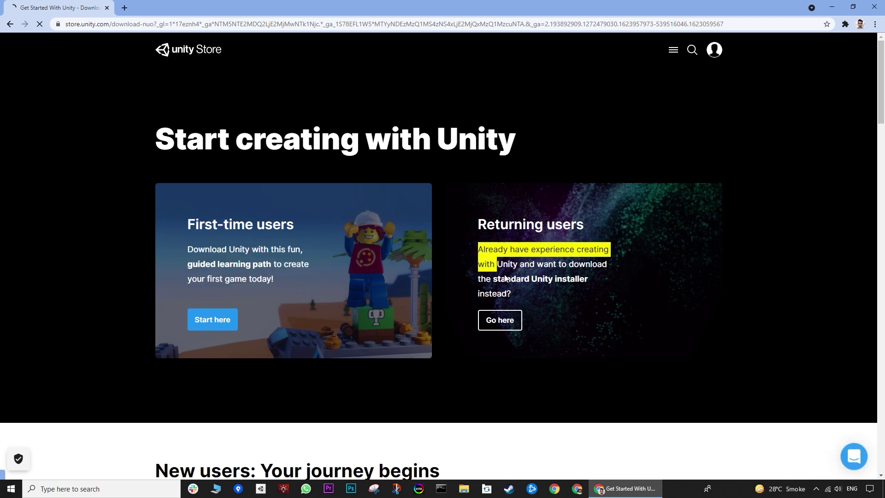
left_click(539, 298)
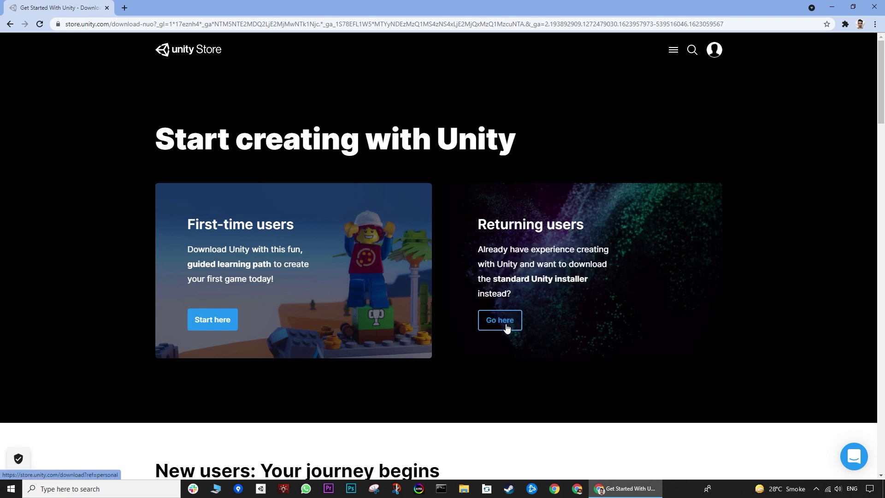
Step: Accept the Unity Personal terms and download the UnityHubSetup.exe installer
left_click(507, 329)
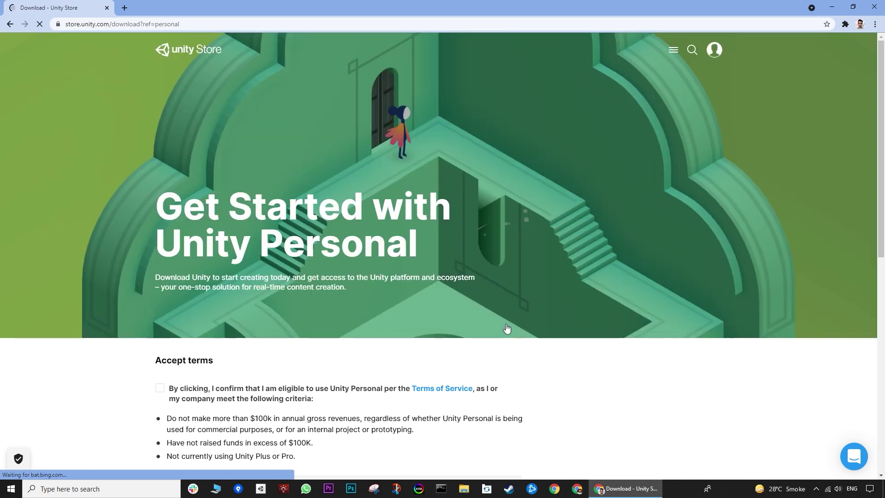
scroll(507, 328, "down", 1)
scroll(505, 329, "down", 1)
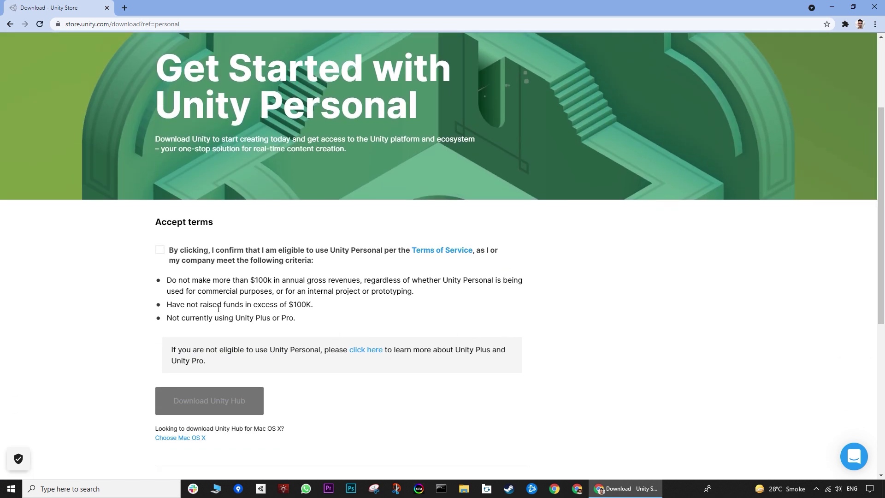
left_click(162, 251)
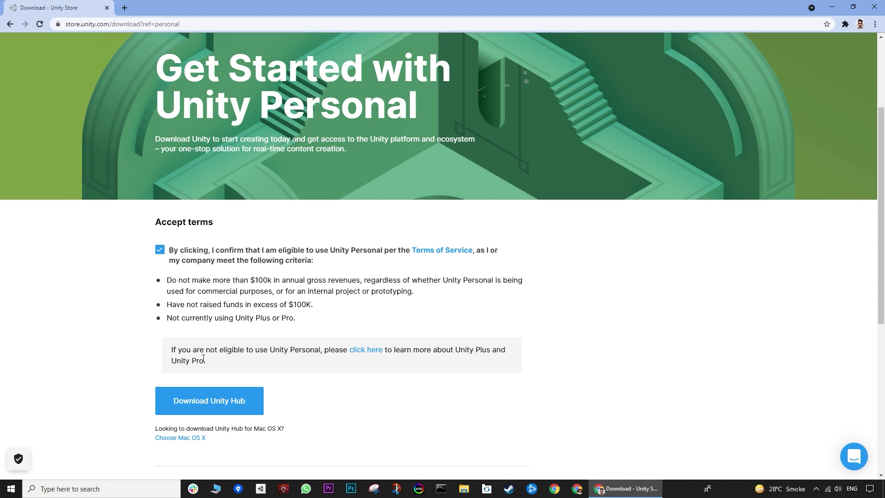
left_click(257, 406)
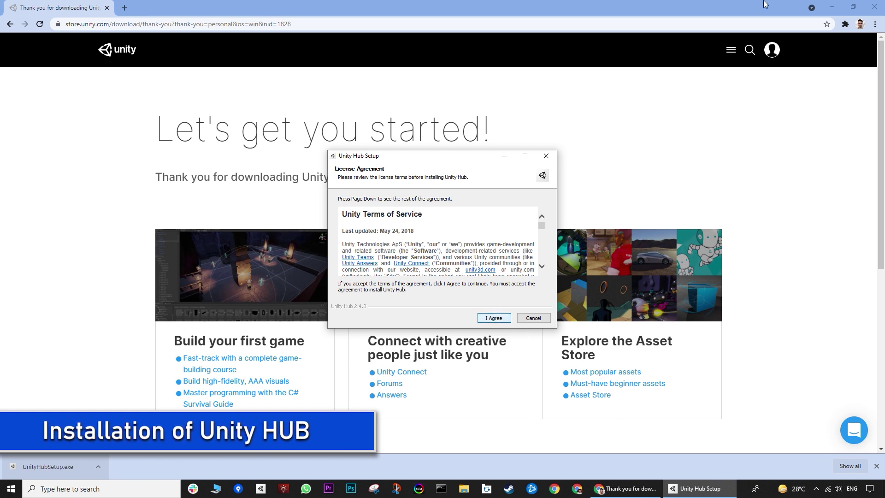
Step: Accept the license, install Unity Hub to the default folder, and launch it
left_click(833, 9)
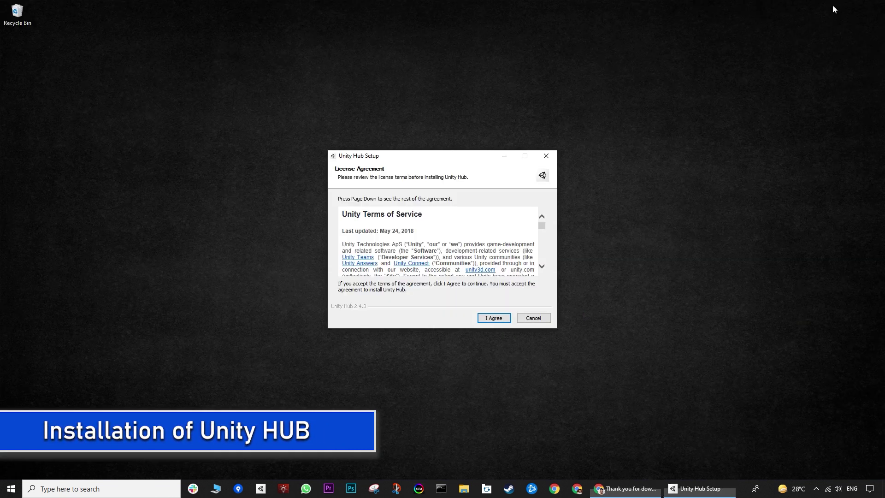
left_click(495, 319)
left_click(496, 319)
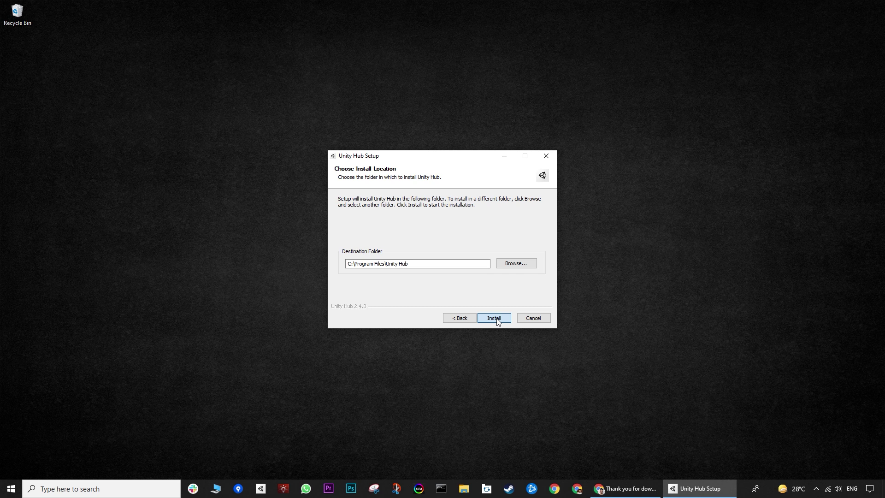
left_click(496, 319)
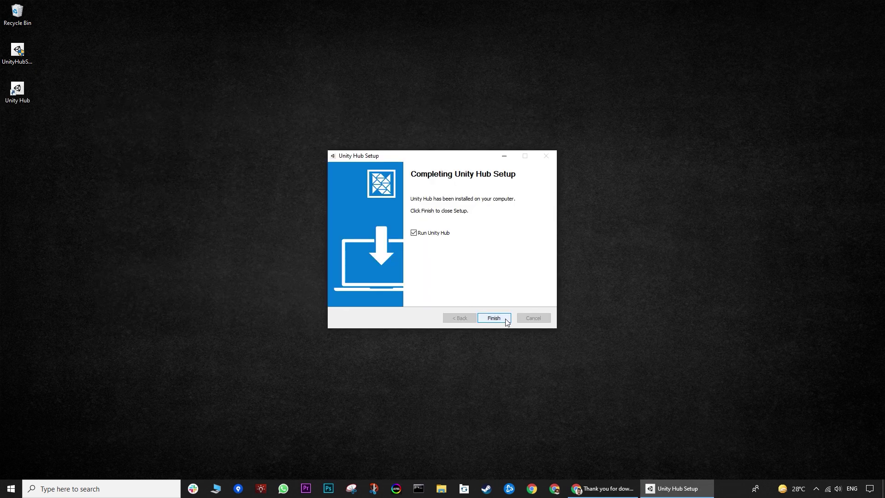
left_click(505, 322)
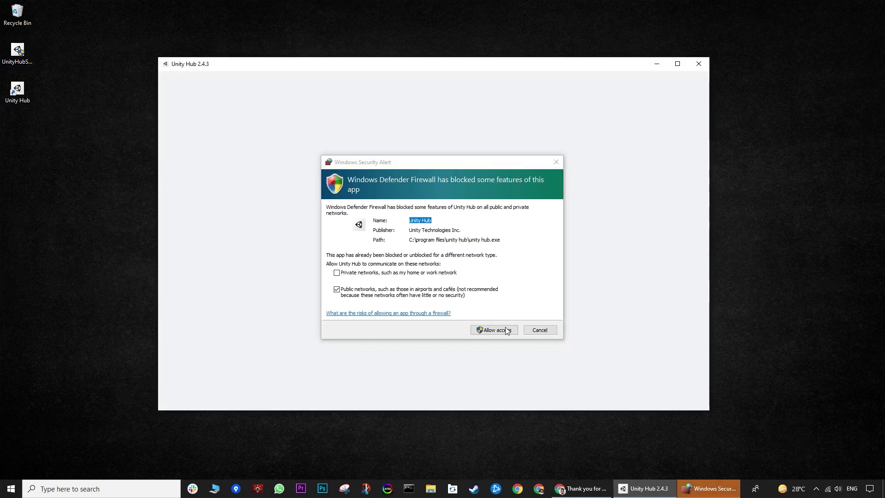
Step: Allow Unity Hub access through Windows Defender Firewall
left_click(494, 330)
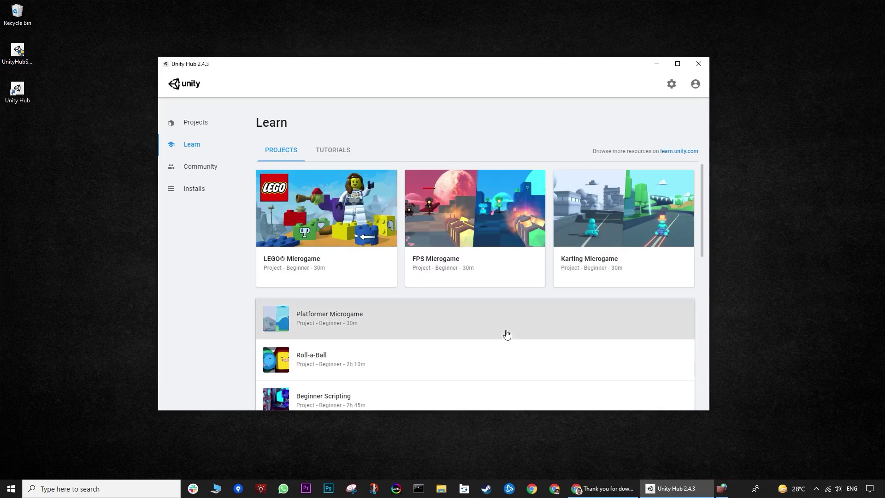
Step: Check which Unity versions a new project can use on the Projects page
left_click(234, 126)
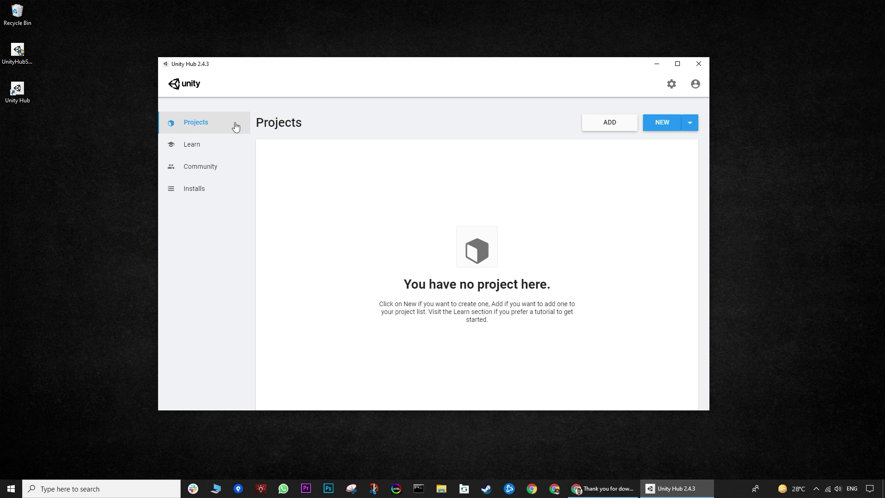
left_click(695, 127)
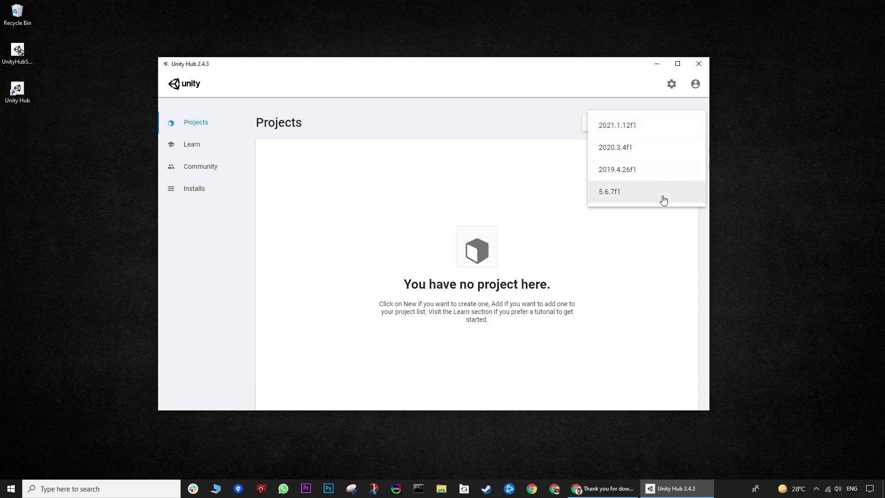
left_click(508, 109)
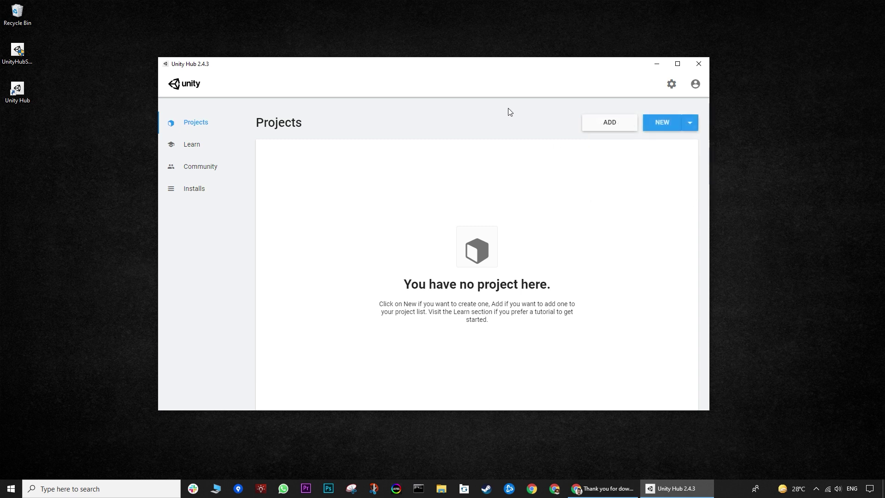
Step: Browse the Learn tutorials and Community resources, ending on the Installs list
left_click(185, 151)
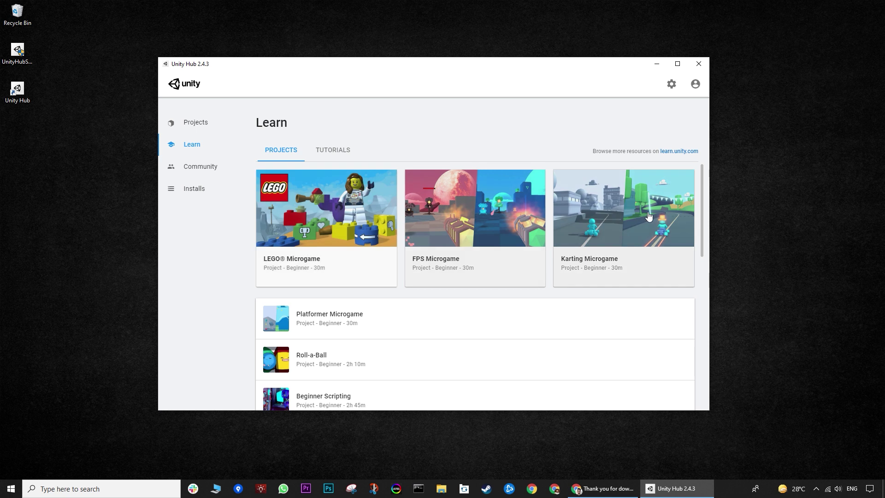
scroll(699, 252, "down", 1)
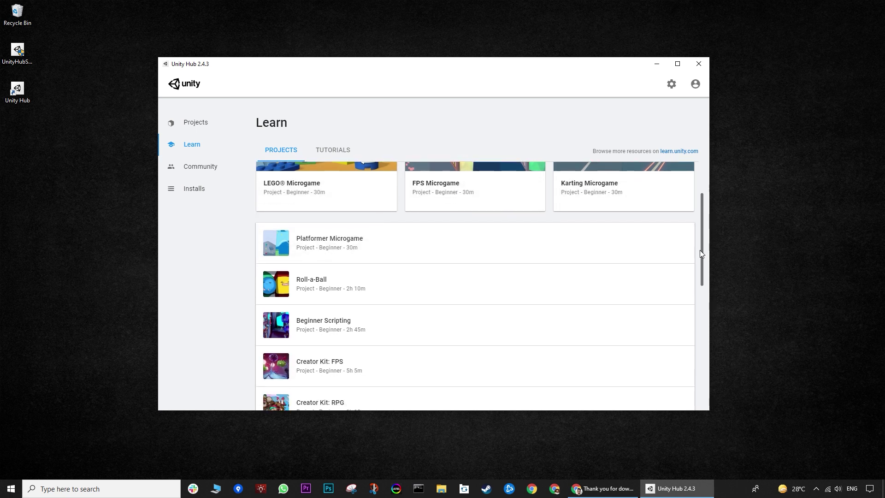
scroll(695, 274, "down", 1)
scroll(694, 282, "down", 1)
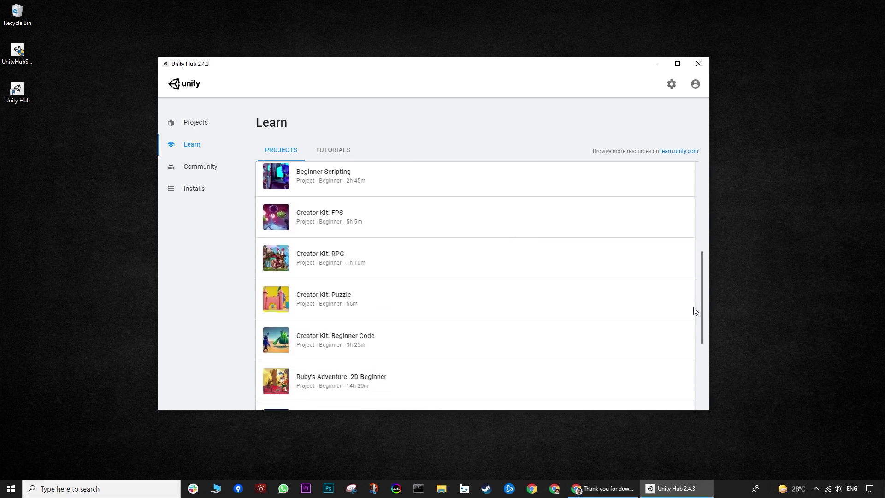
scroll(695, 311, "down", 1)
scroll(689, 345, "down", 1)
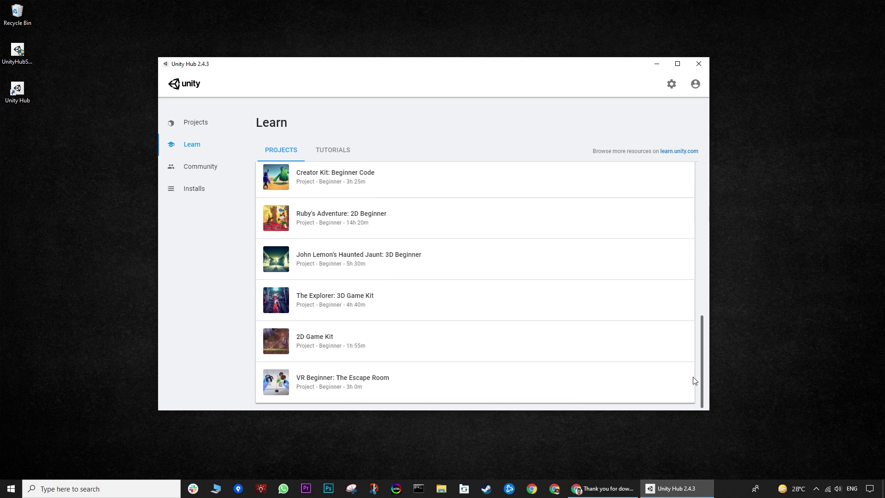
scroll(693, 373, "up", 5)
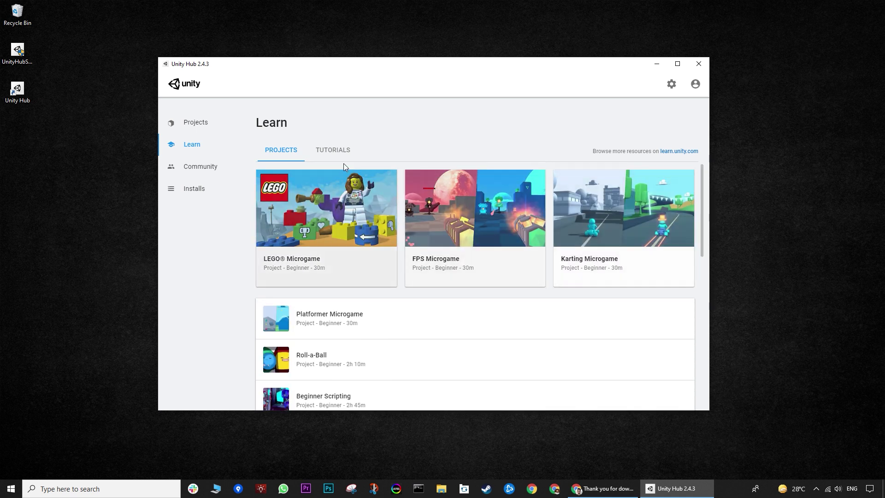
left_click(339, 154)
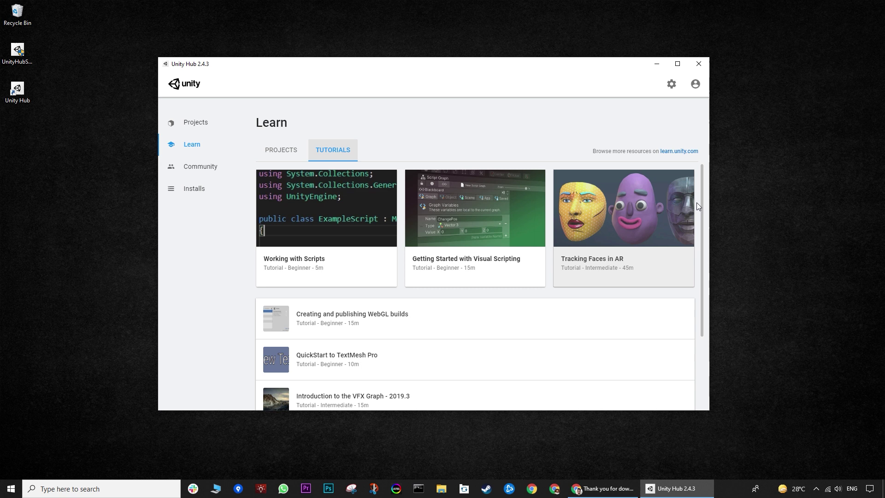
left_click_drag(701, 180, 696, 307)
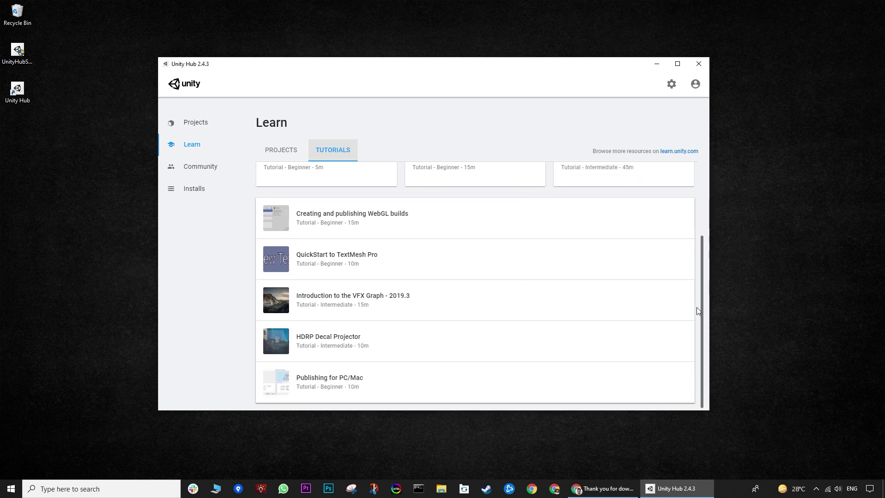
left_click(199, 165)
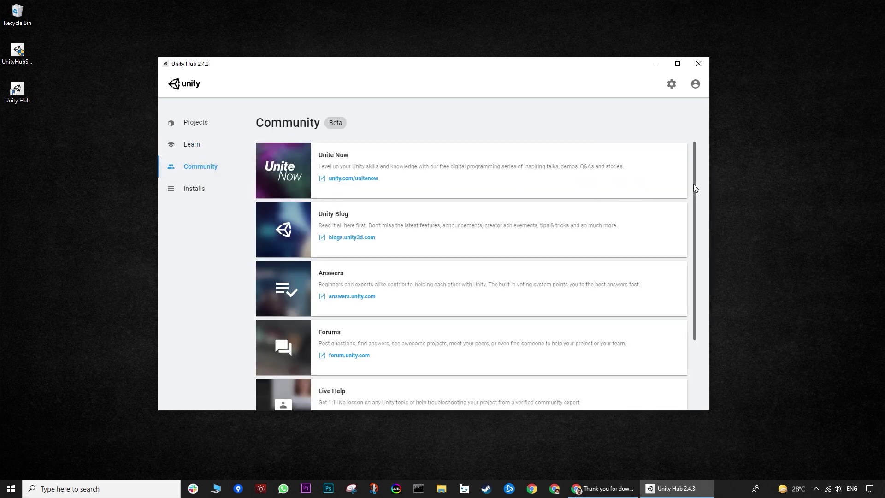
left_click_drag(695, 185, 696, 260)
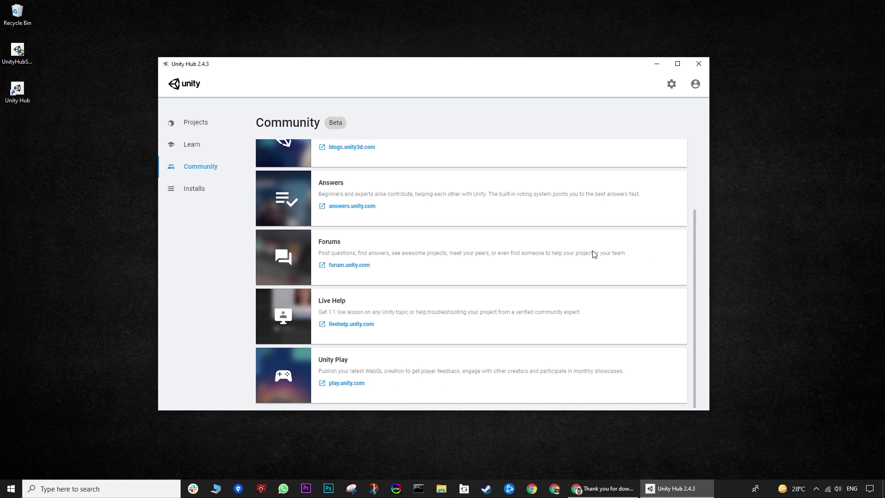
left_click(197, 187)
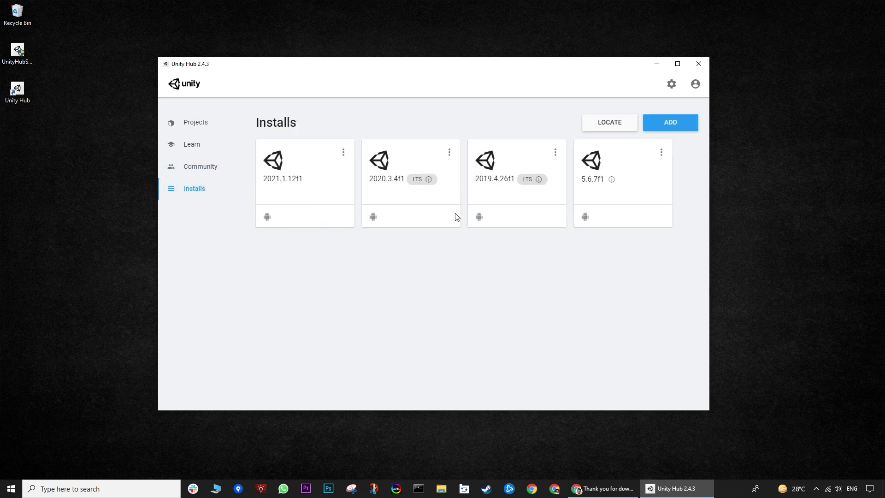
Step: Open the Add Unity Version dialog from the Installs page
left_click(683, 125)
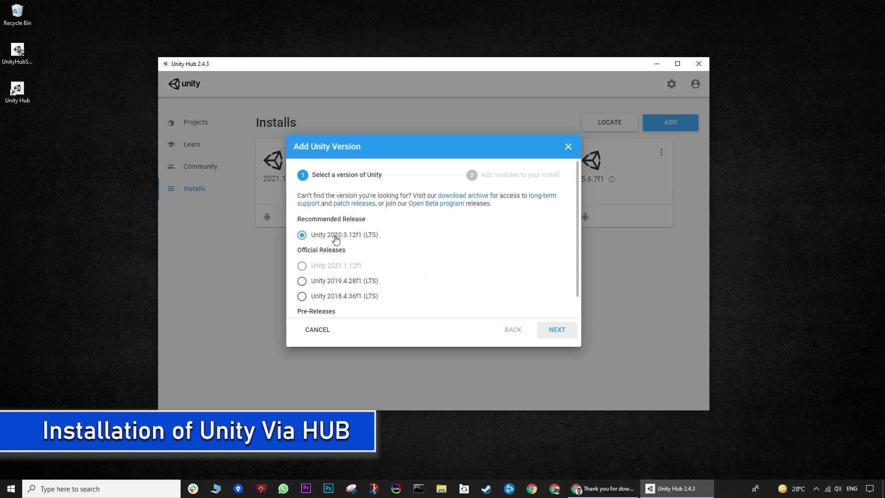
scroll(447, 243, "down", 1)
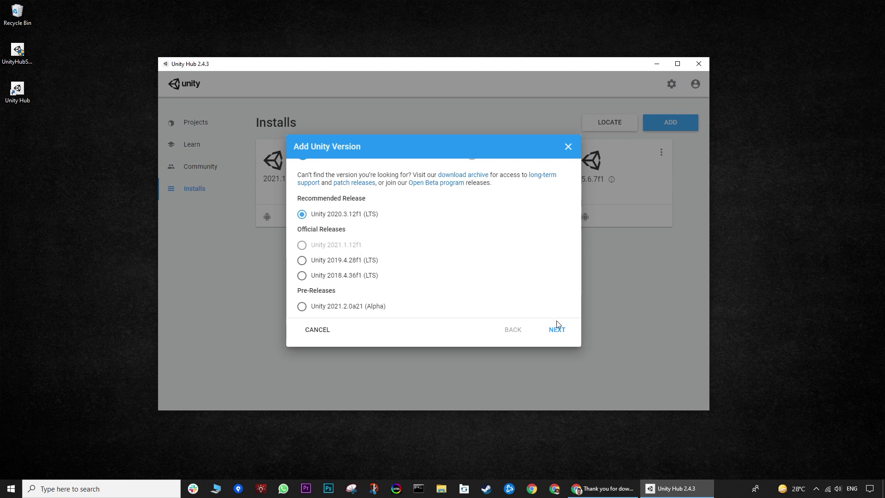
Step: Select Visual Studio Community 2019 and Android Build Support modules for 2020.3.12f1
left_click(561, 330)
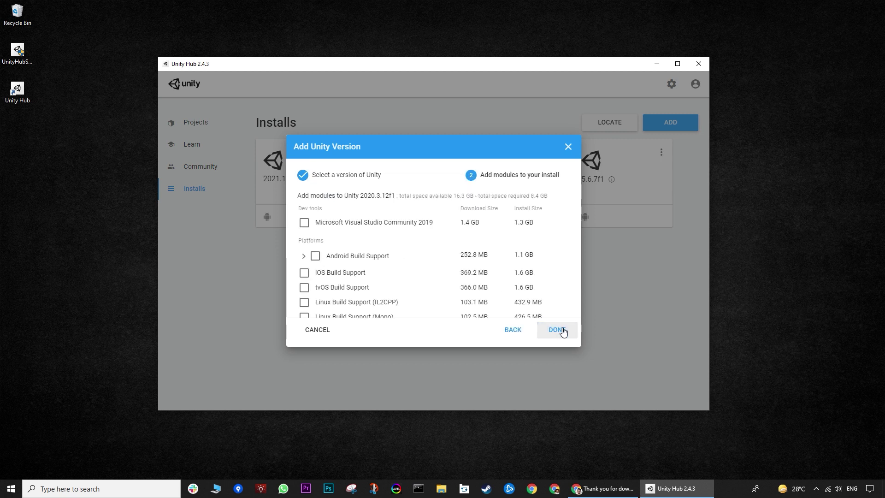
left_click(308, 224)
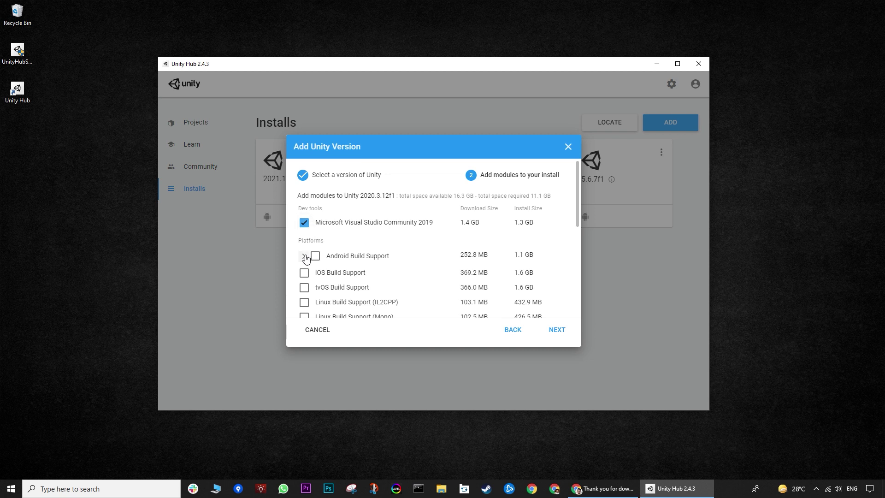
left_click(302, 256)
scroll(320, 227, "down", 1)
left_click(317, 211)
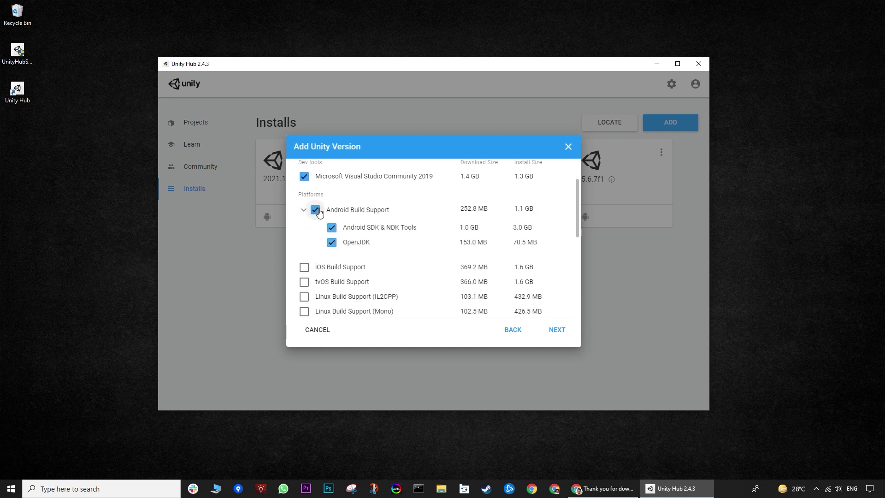
scroll(468, 258, "up", 1)
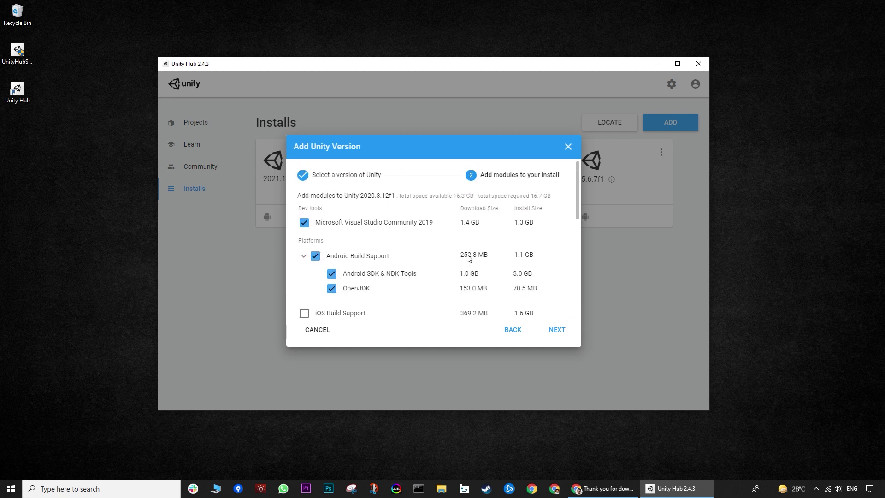
Step: Accept the Visual Studio and Android SDK/NDK licenses and queue the installation
left_click(562, 335)
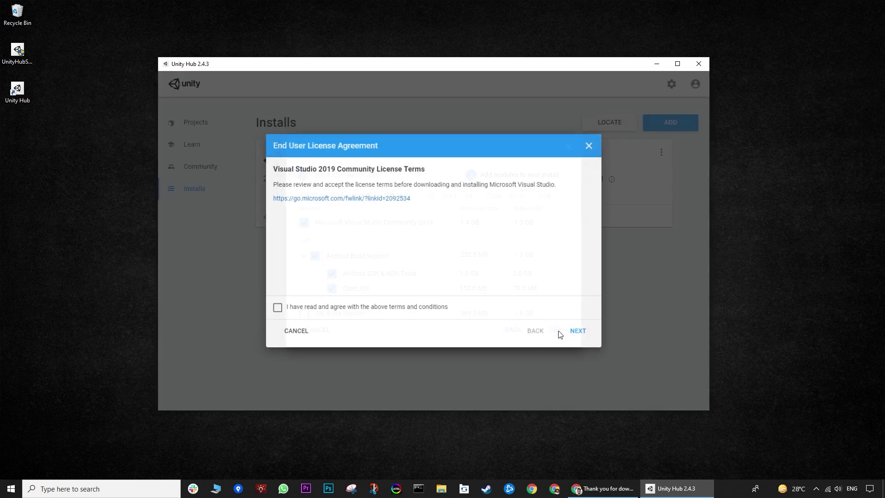
left_click(279, 309)
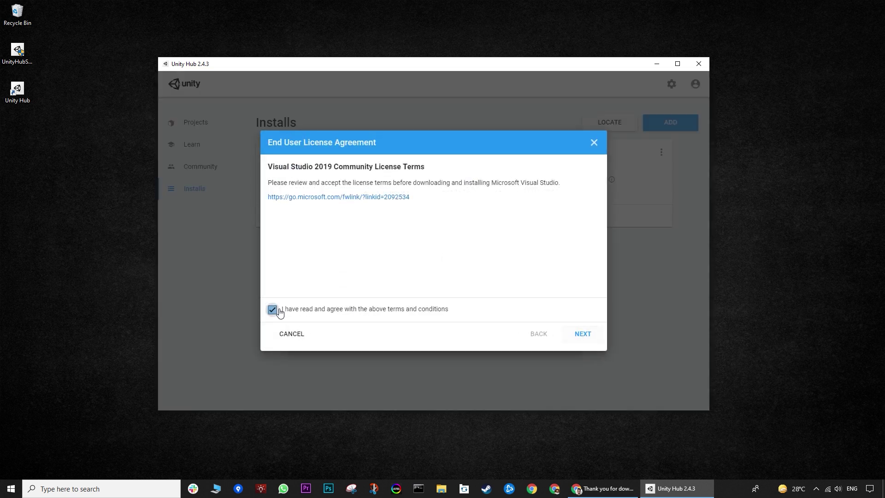
left_click(578, 337)
left_click(273, 310)
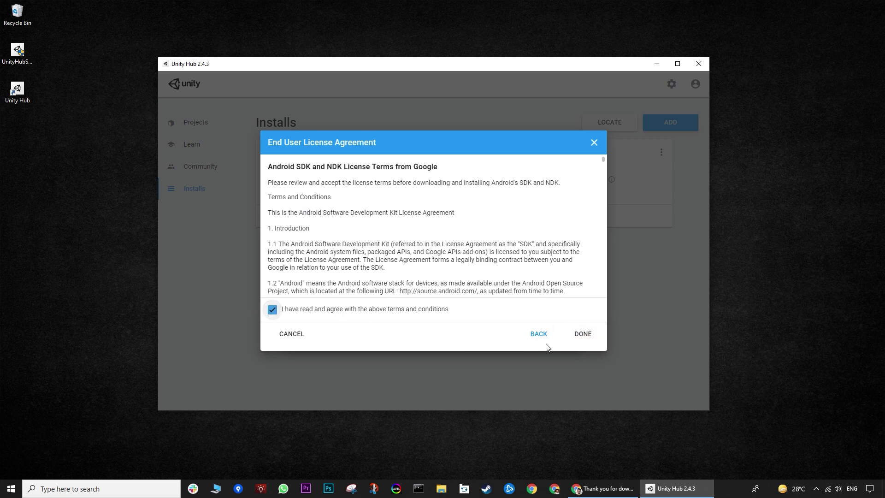
left_click(582, 335)
Step: Accept all cookies and sign in with the Unity ID email and password
left_click(695, 84)
mouse_move(641, 176)
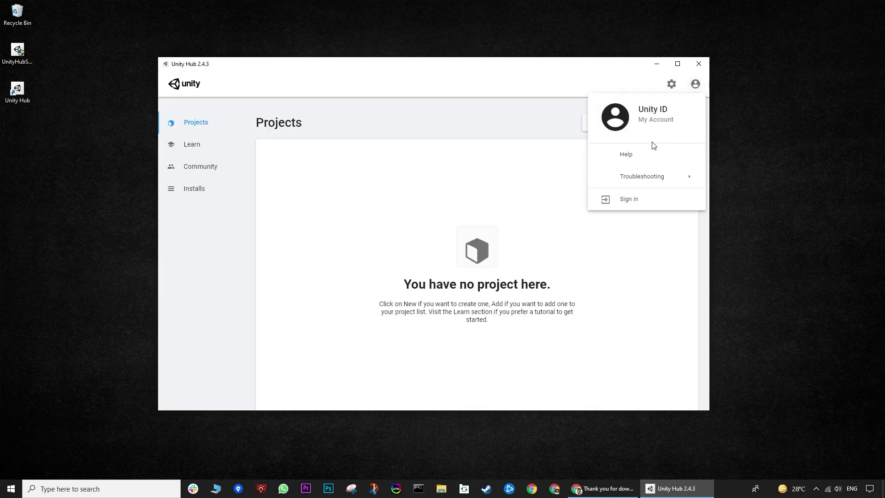
left_click(644, 202)
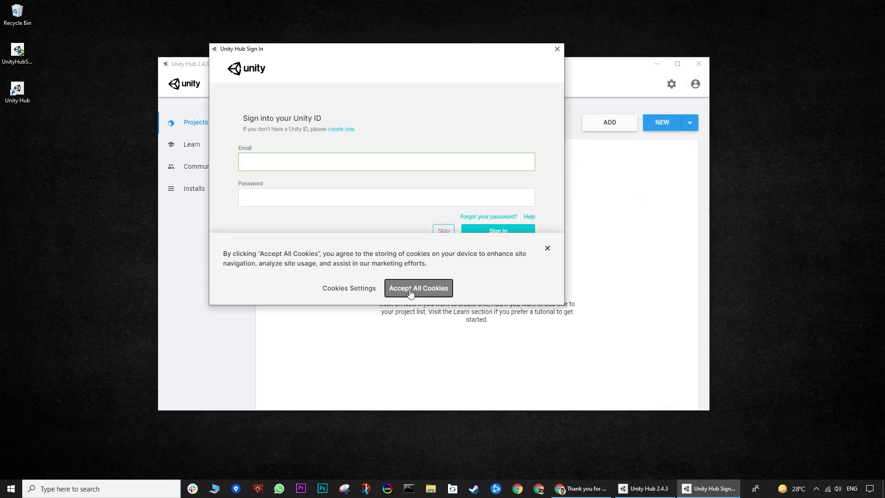
left_click(415, 290)
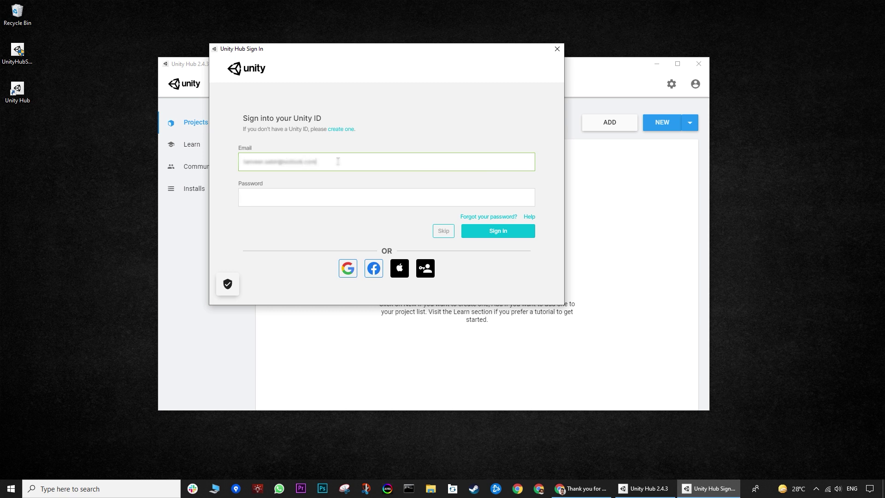
key("Tab")
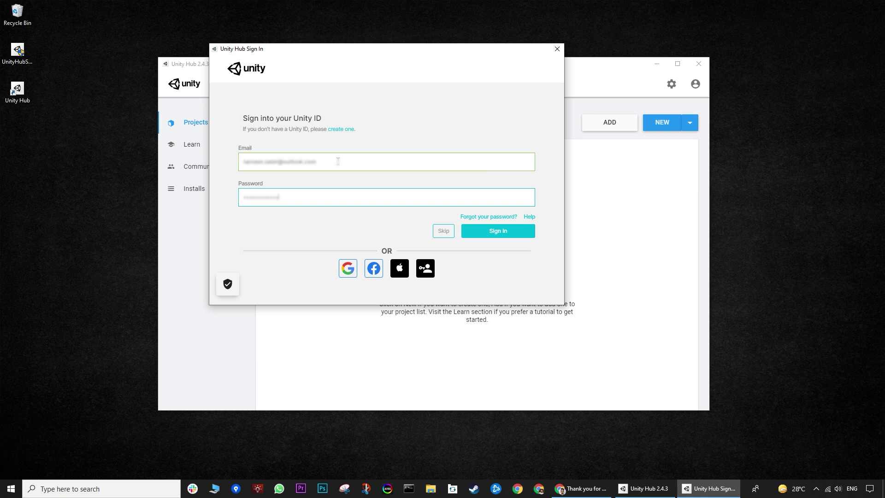
left_click(502, 231)
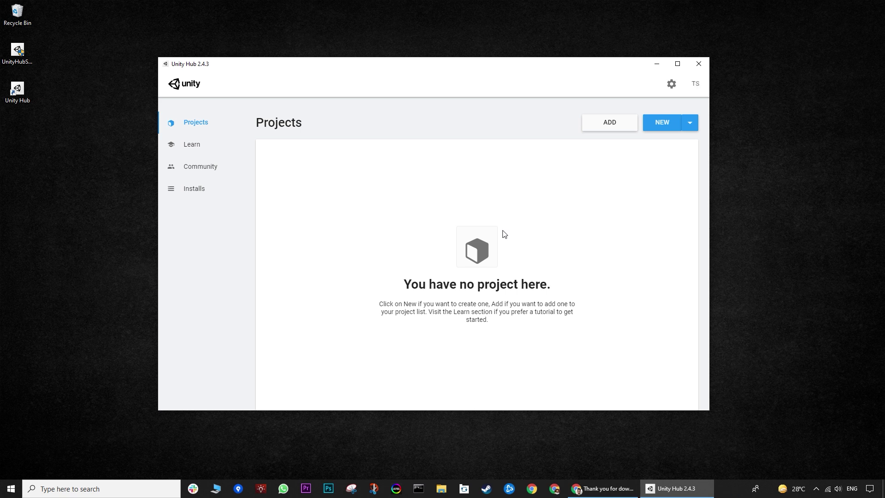
Step: Open the TS account menu to view the signed-in profile and its license and organization options
left_click(697, 83)
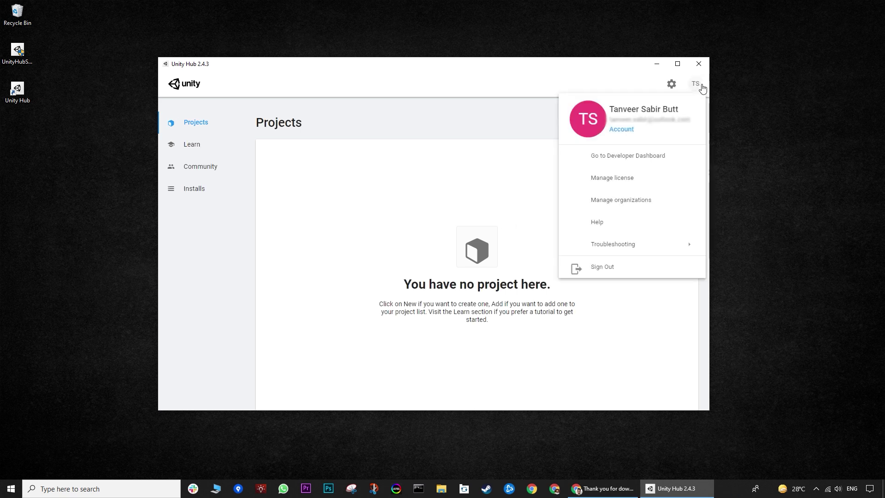